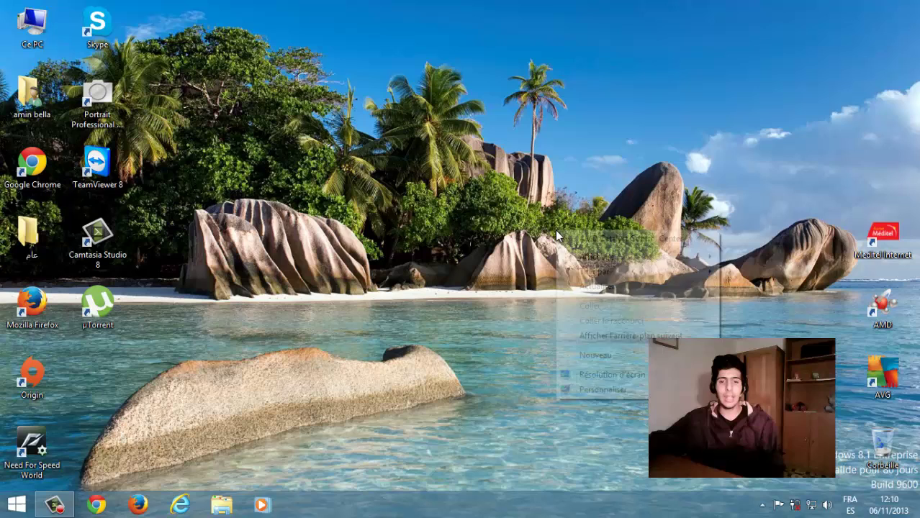
{"action": "right_click", "coordinate": [556, 232]}
{"action": "left_click", "coordinate": [597, 288]}
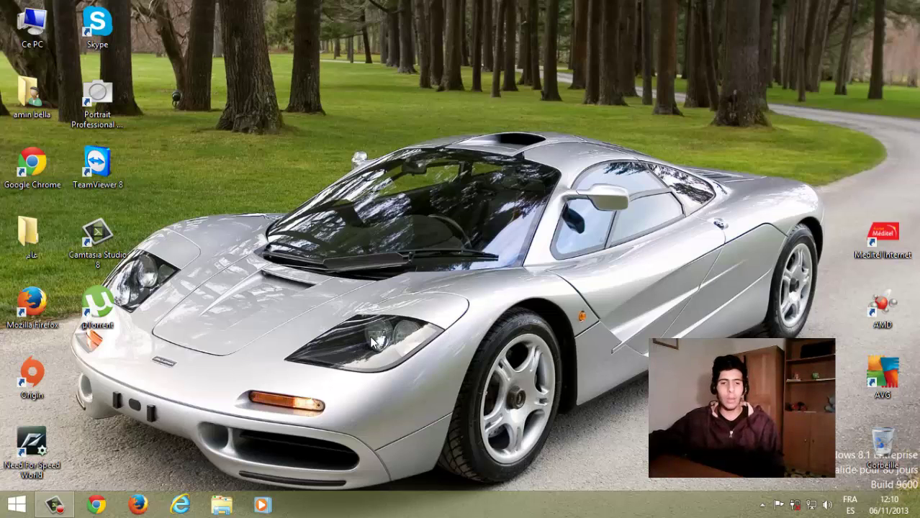
Open Google Chrome, load the copied link adf.ly/YkgIY and skip the advertisement to reach the Synei Service Manager page
{"action": "left_click", "coordinate": [96, 507]}
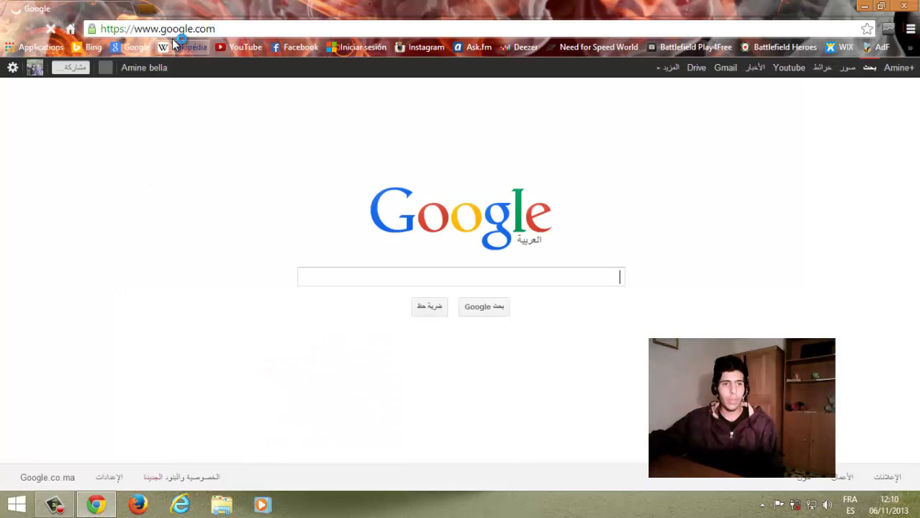
{"action": "left_click", "coordinate": [247, 29]}
{"action": "right_click", "coordinate": [246, 28]}
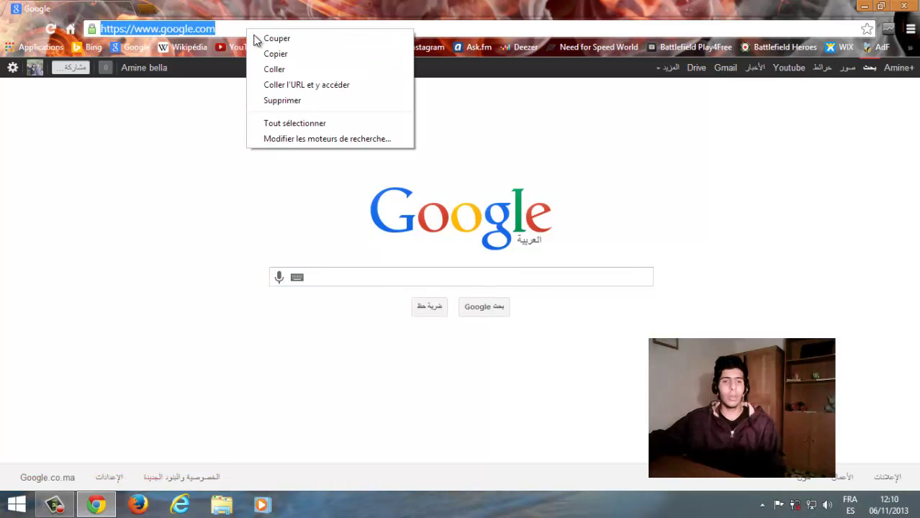
{"action": "left_click", "coordinate": [278, 70]}
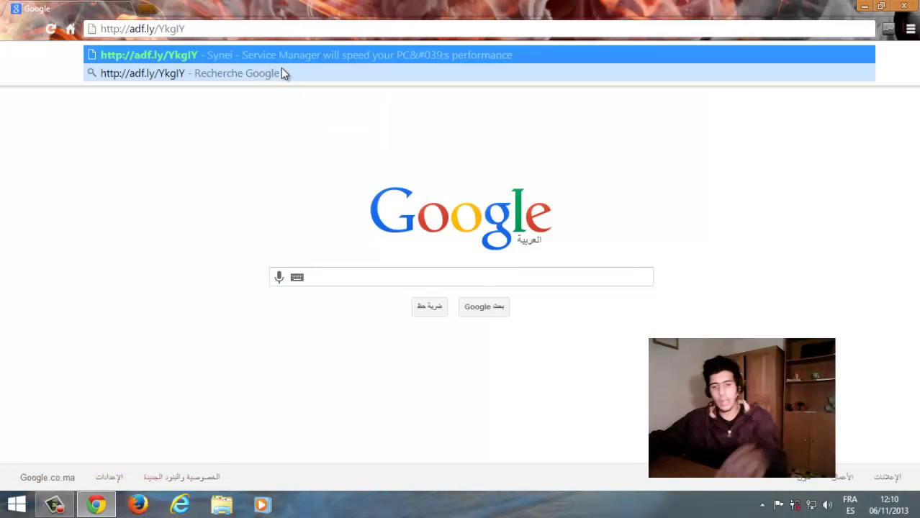
{"action": "key", "text": "Return"}
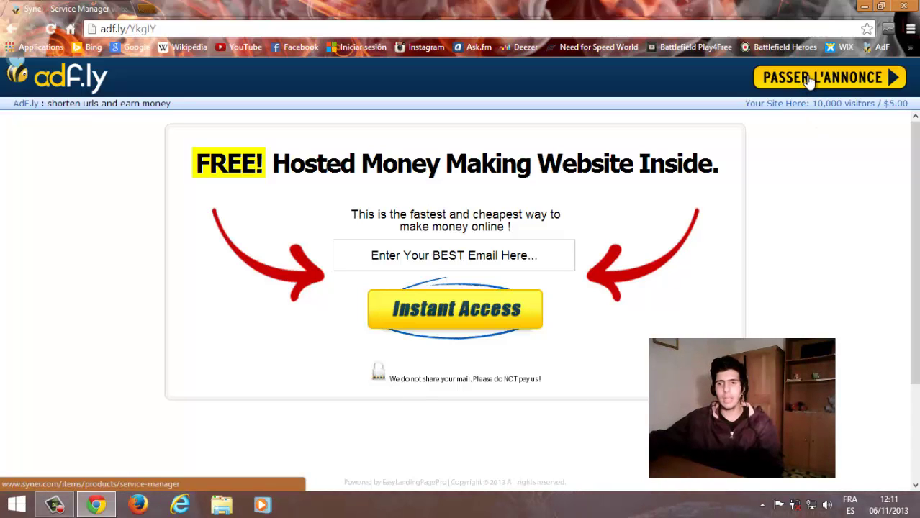
{"action": "left_click", "coordinate": [810, 80]}
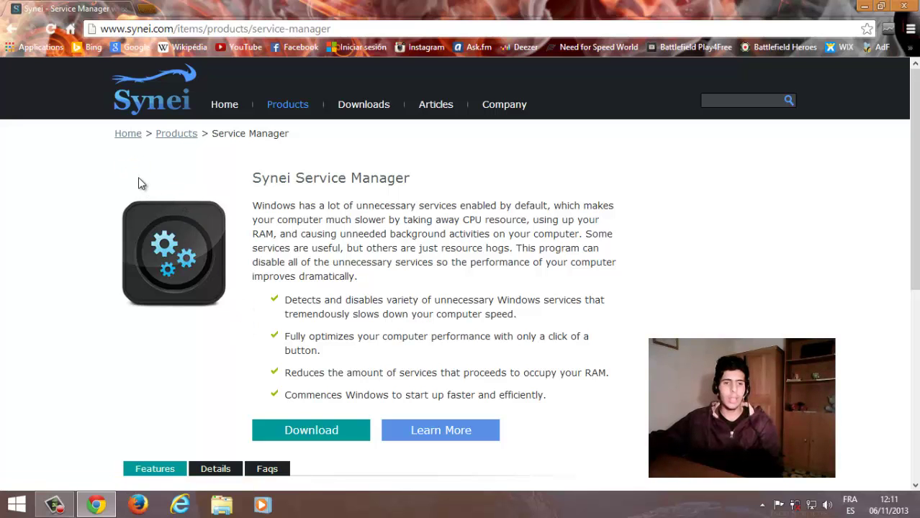
Download the ServiceManager.exe installer from the Synei site, close the browser and allow the file to run
{"action": "left_click", "coordinate": [314, 434]}
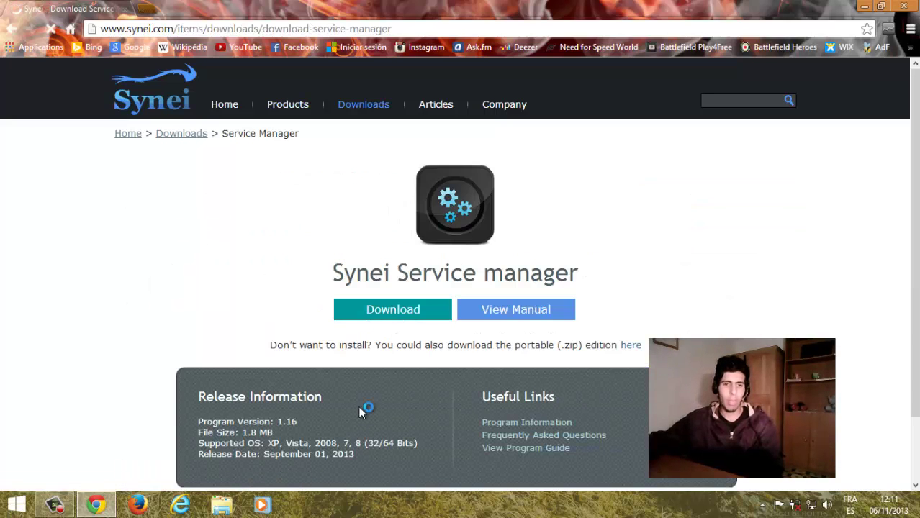
{"action": "left_click", "coordinate": [400, 313]}
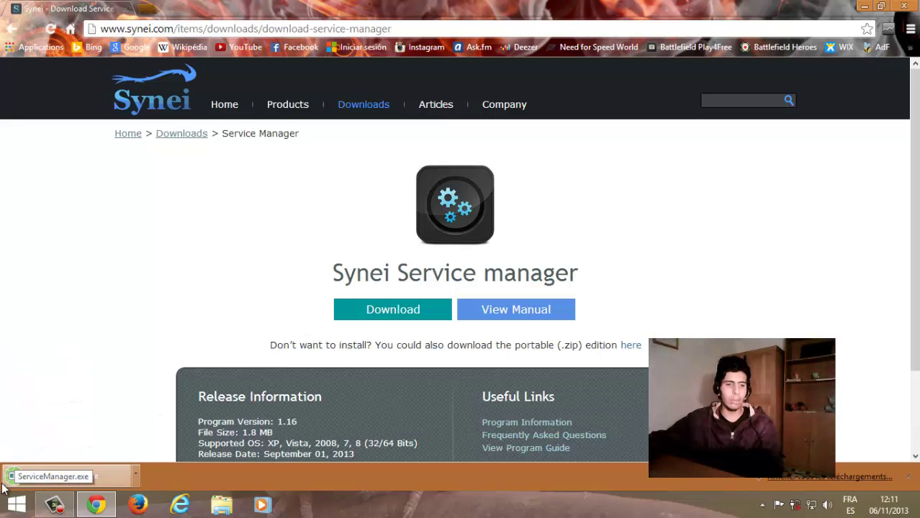
{"action": "left_click", "coordinate": [68, 477]}
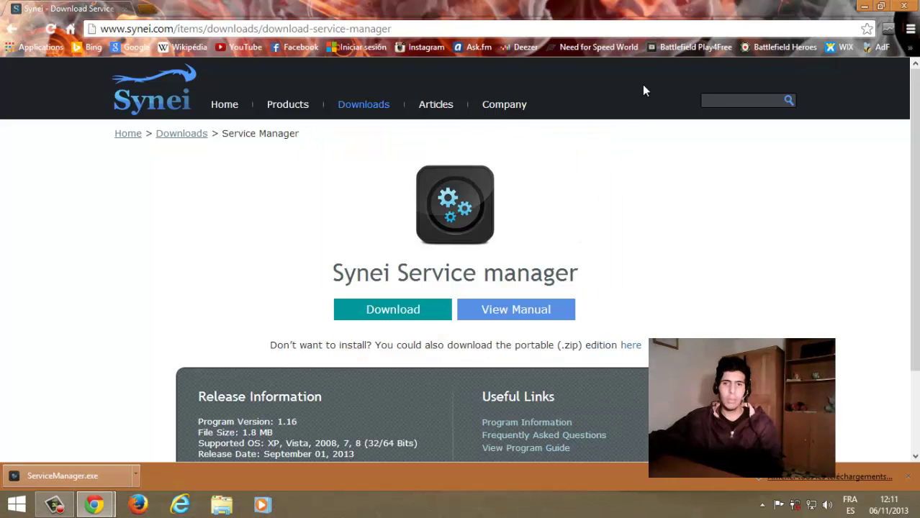
{"action": "left_click", "coordinate": [908, 6]}
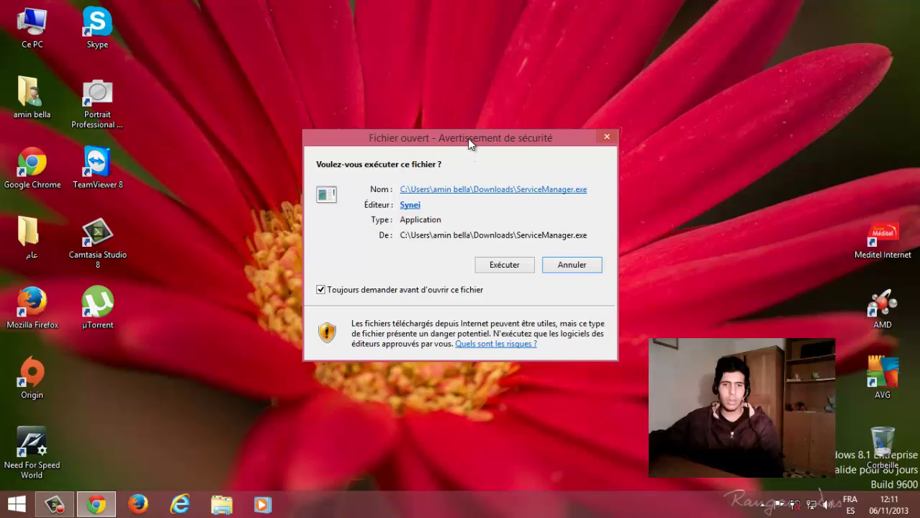
{"action": "left_click_drag", "start_coordinate": [470, 139], "coordinate": [488, 113]}
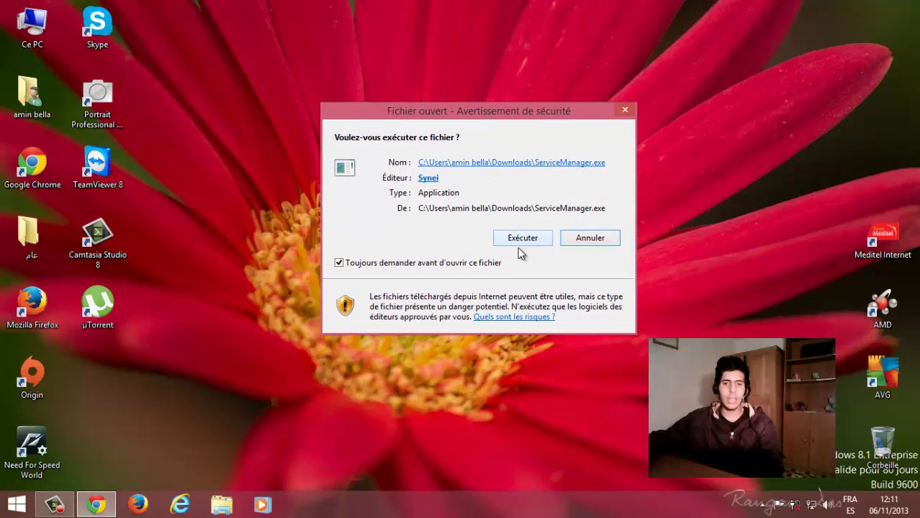
{"action": "left_click", "coordinate": [523, 239]}
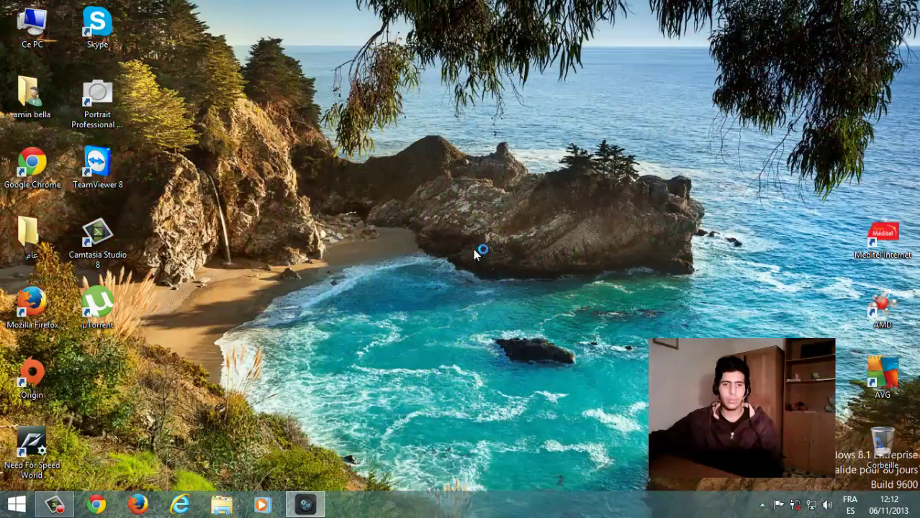
Begin the Synei Service Manager setup and accept the license agreement
{"action": "mouse_move", "coordinate": [480, 133]}
{"action": "left_mouse_down"}
{"action": "mouse_move", "coordinate": [450, 103]}
{"action": "mouse_move", "coordinate": [495, 72]}
{"action": "mouse_move", "coordinate": [496, 141]}
{"action": "left_mouse_up"}
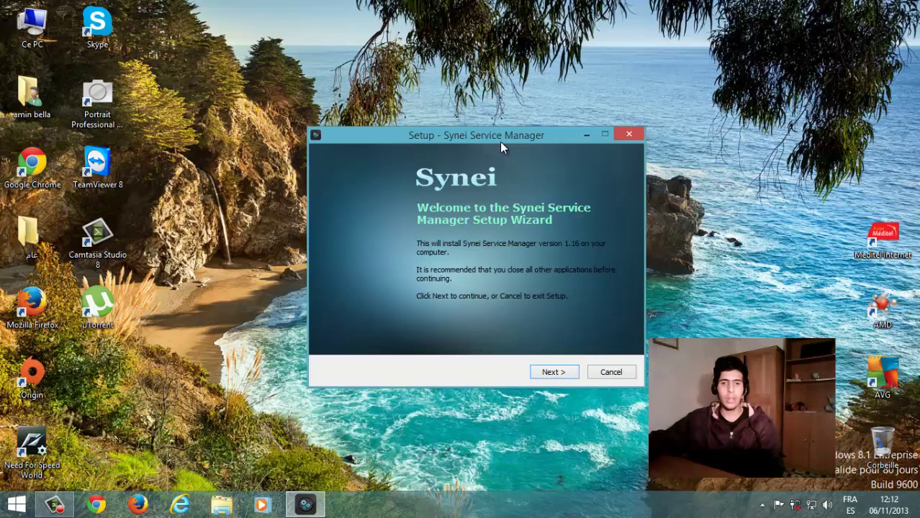
{"action": "left_click_drag", "start_coordinate": [500, 130], "coordinate": [470, 124]}
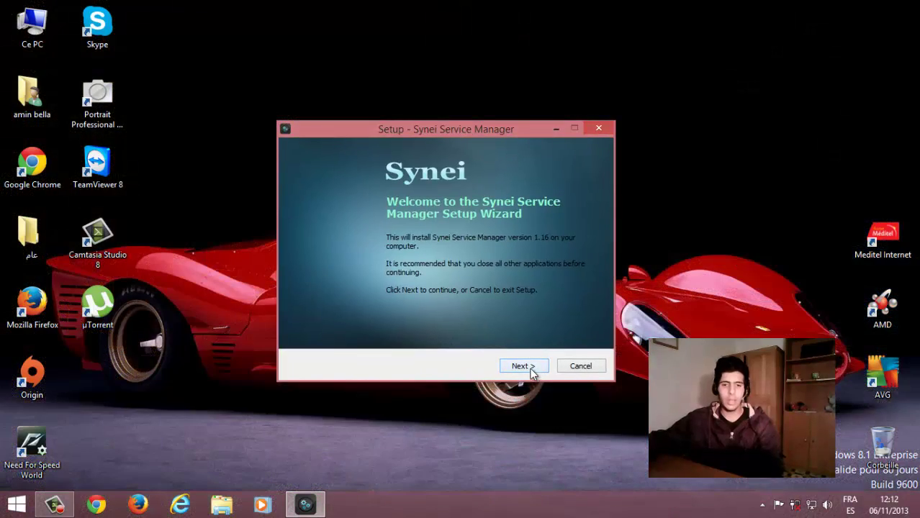
{"action": "left_click", "coordinate": [524, 368]}
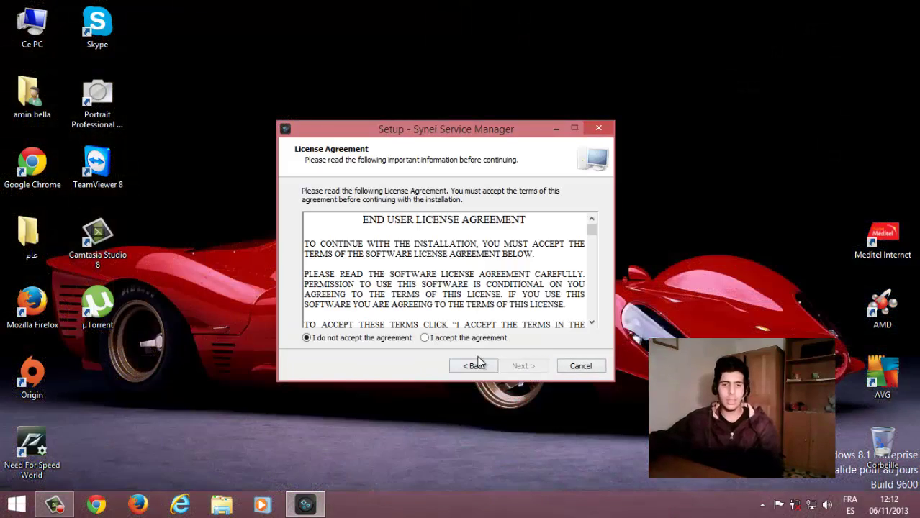
{"action": "left_click", "coordinate": [425, 338]}
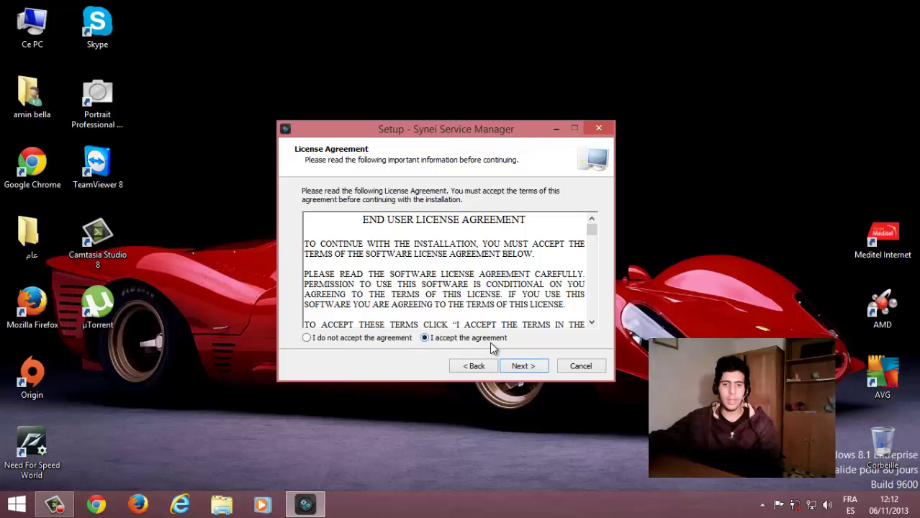
{"action": "left_click", "coordinate": [524, 365]}
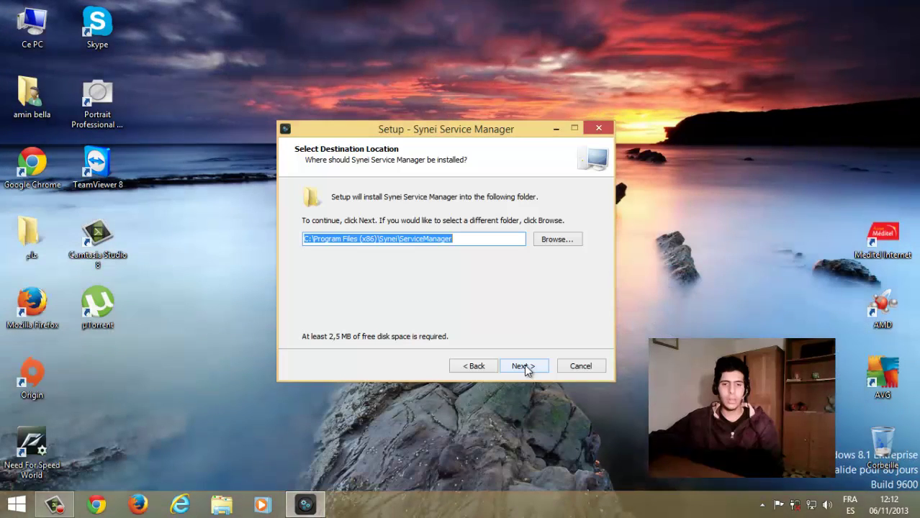
Install Synei Service Manager with the default folders and a desktop icon, and finish the setup with the launch option enabled
{"action": "left_click", "coordinate": [525, 367]}
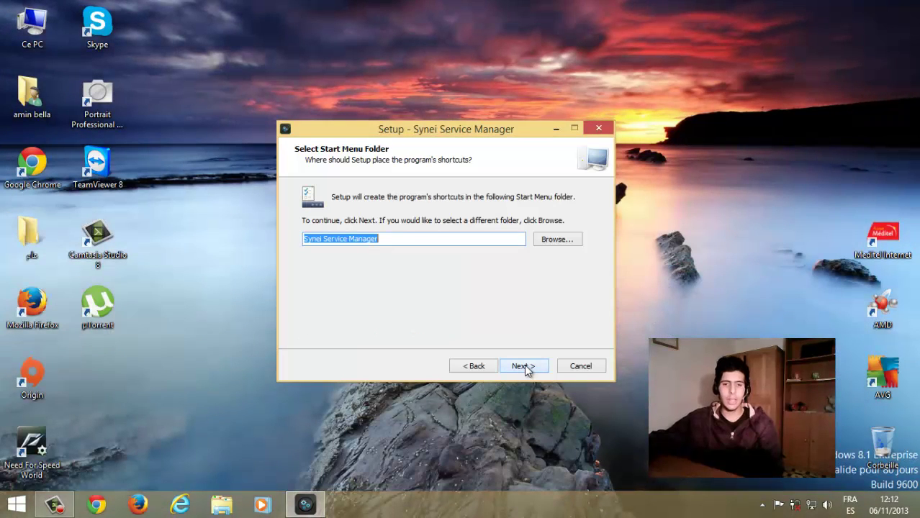
{"action": "left_click", "coordinate": [524, 367]}
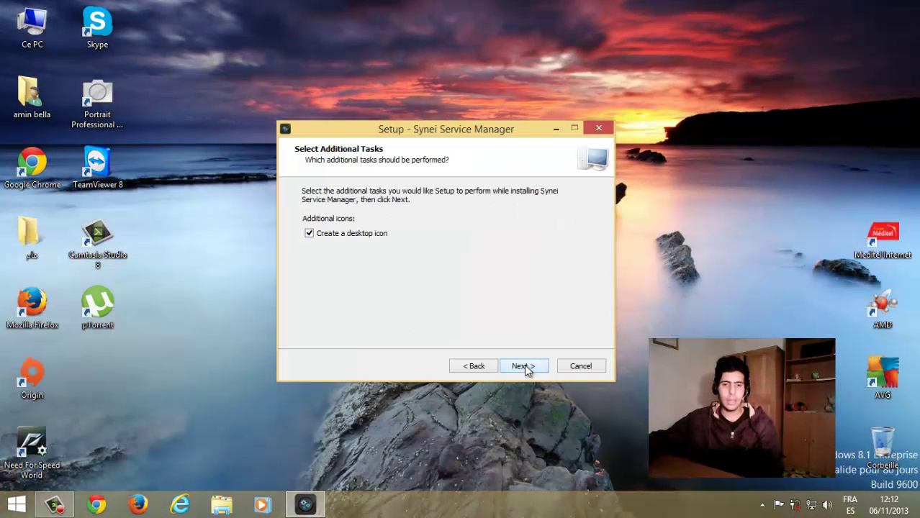
{"action": "left_click", "coordinate": [524, 366]}
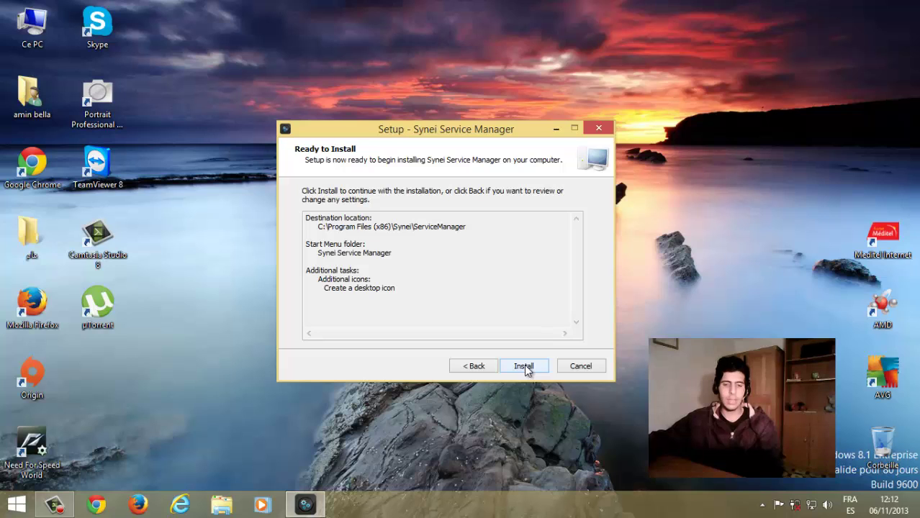
{"action": "left_click", "coordinate": [524, 366]}
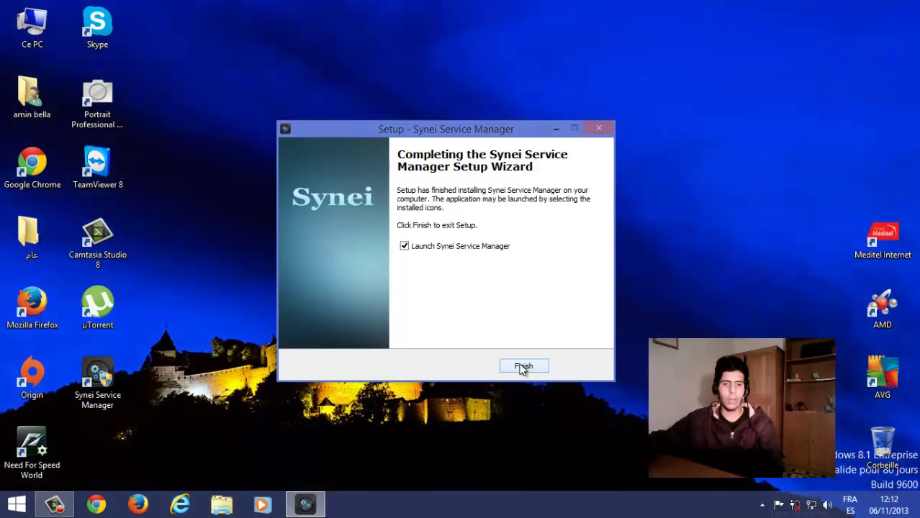
{"action": "left_click", "coordinate": [523, 367]}
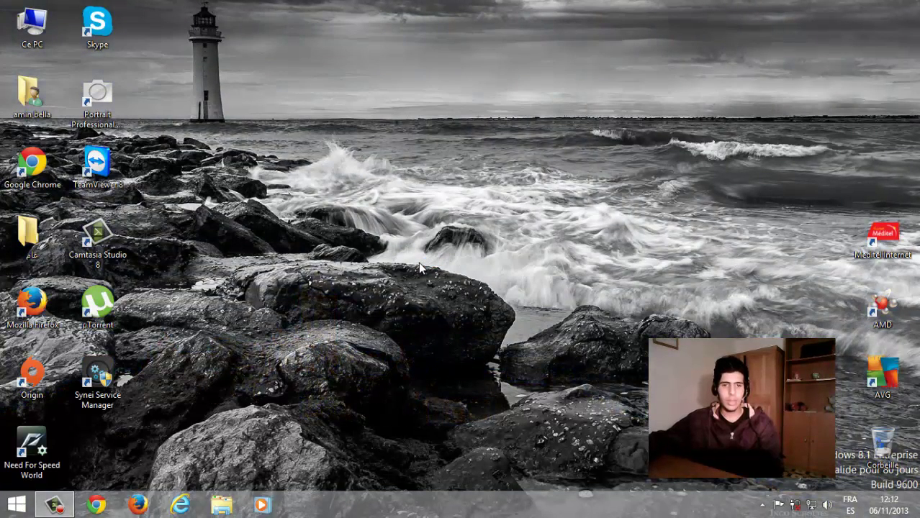
{"action": "right_click", "coordinate": [390, 197]}
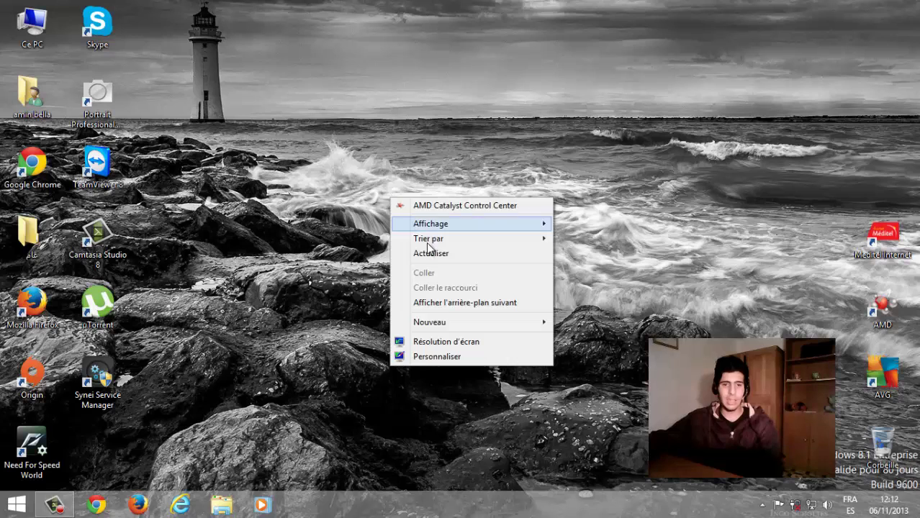
{"action": "left_click", "coordinate": [431, 253]}
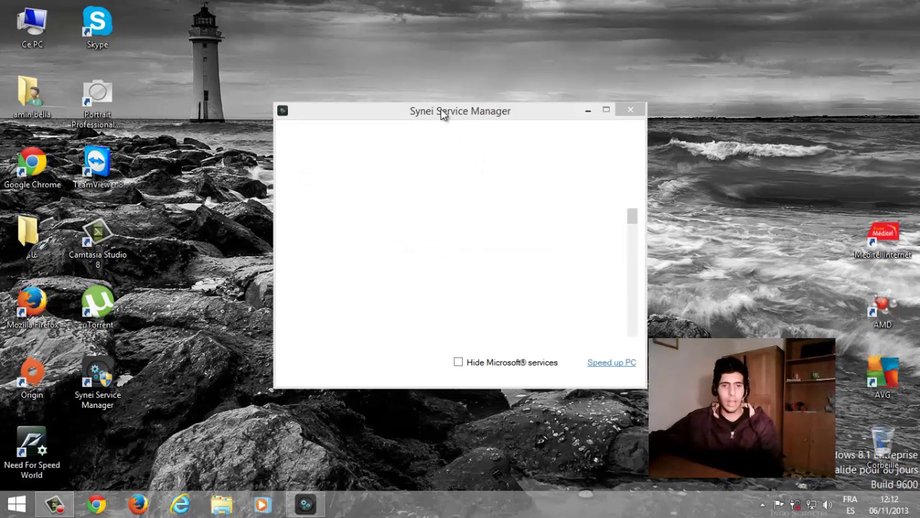
{"action": "left_click_drag", "start_coordinate": [443, 115], "coordinate": [494, 86]}
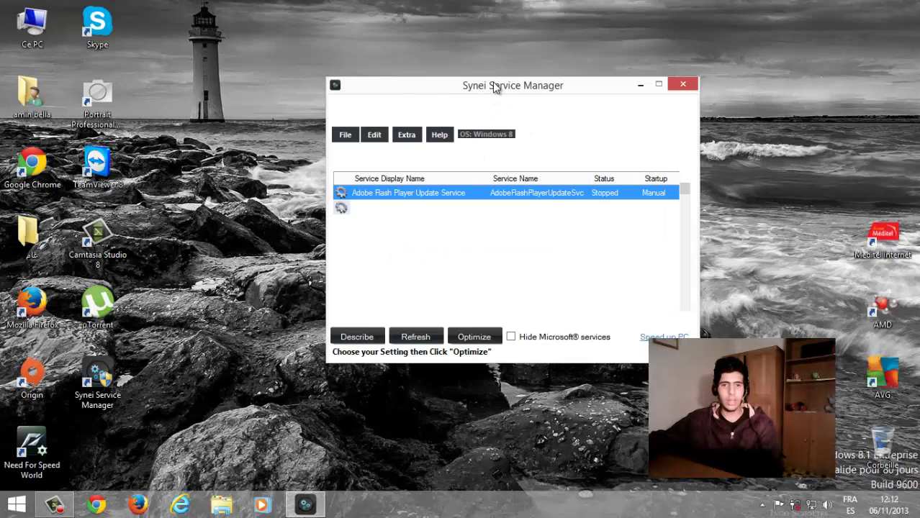
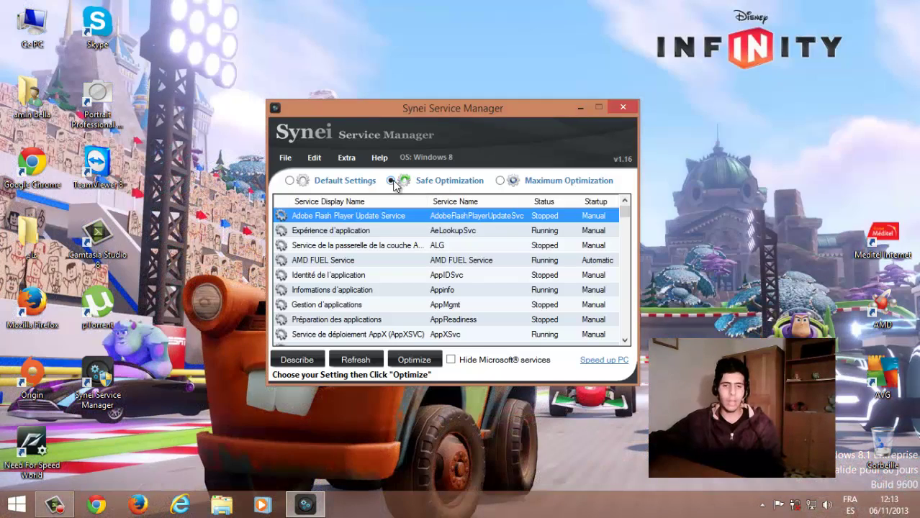
Optimize the Windows services with the Safe Optimization setting, apply all proposed changes and close the task window
{"action": "left_click", "coordinate": [392, 180]}
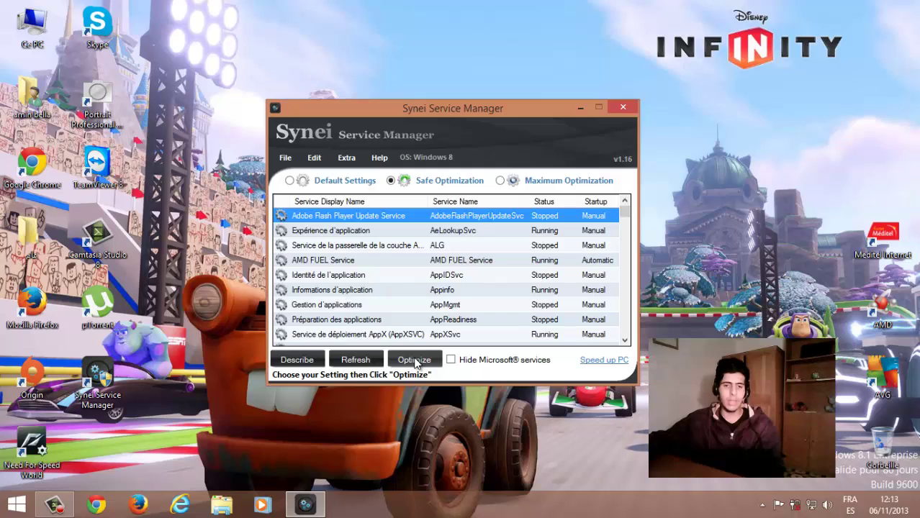
{"action": "left_click", "coordinate": [414, 364]}
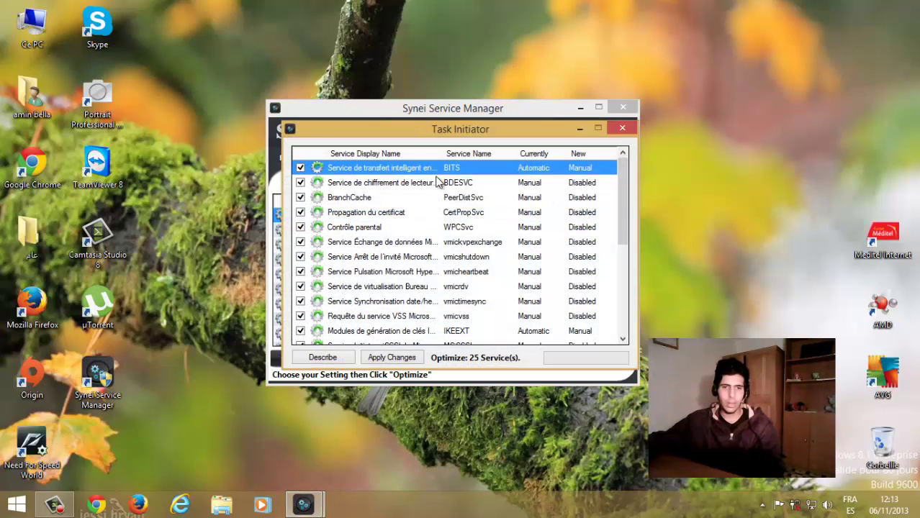
{"action": "left_click_drag", "start_coordinate": [448, 131], "coordinate": [434, 111]}
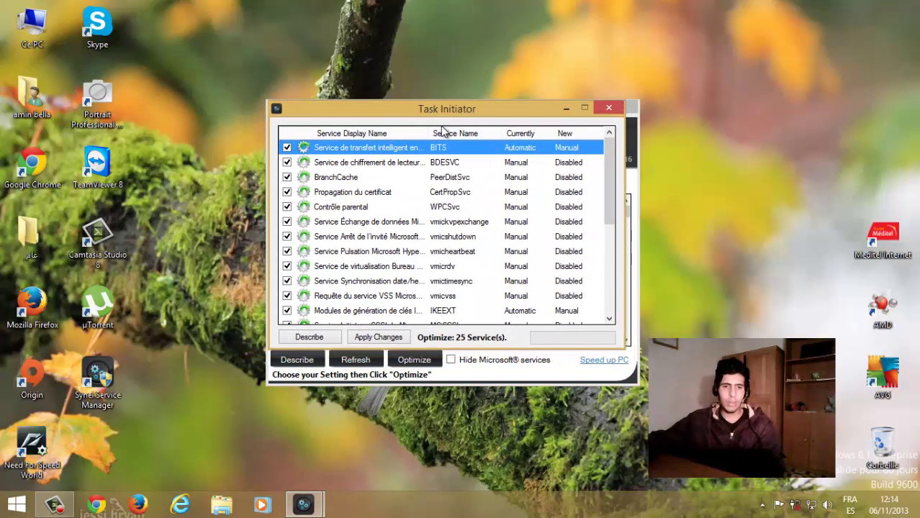
{"action": "scroll", "coordinate": [417, 247], "scroll_direction": "down", "scroll_amount": 5}
{"action": "scroll", "coordinate": [416, 250], "scroll_direction": "up", "scroll_amount": 5}
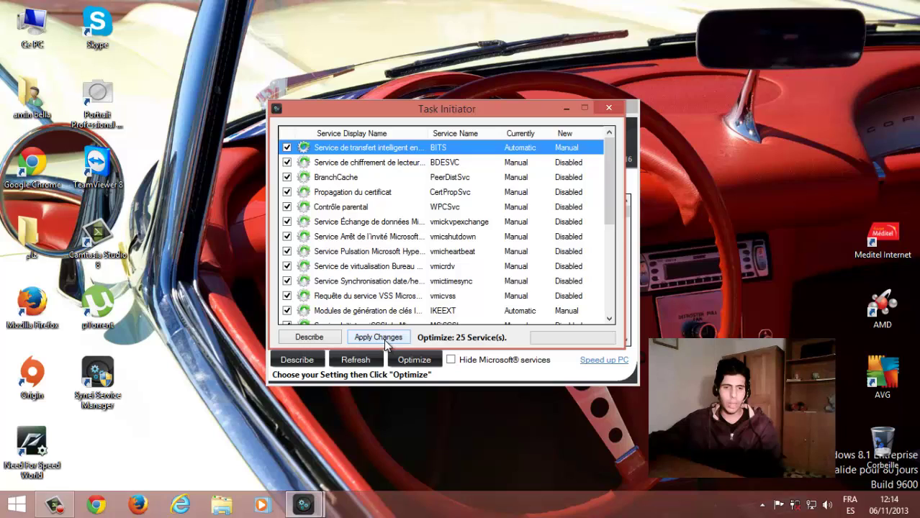
{"action": "left_click", "coordinate": [388, 337]}
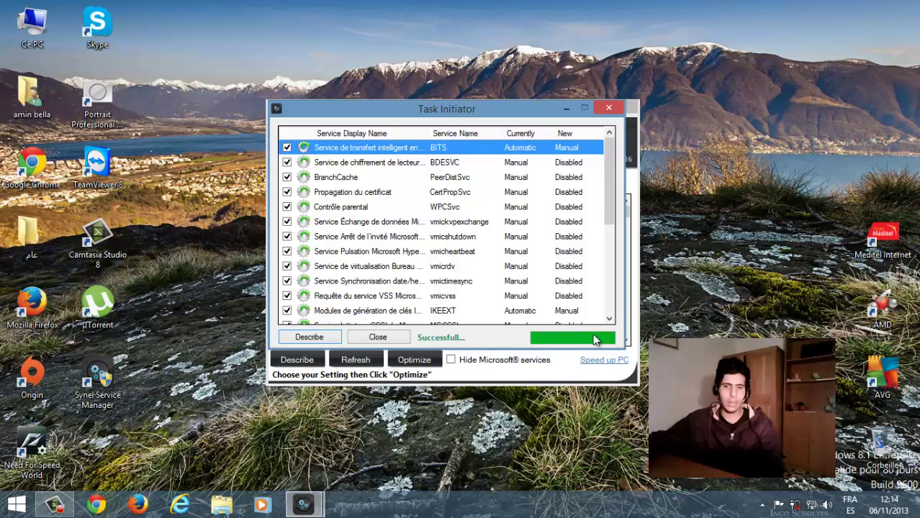
{"action": "left_click", "coordinate": [380, 338]}
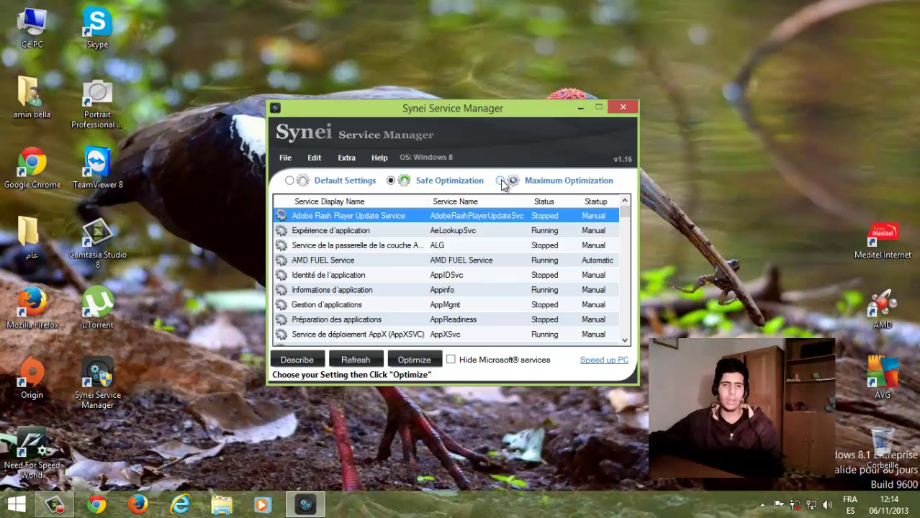
Optimize the Windows services with the Maximum Optimization setting and apply all proposed changes
{"action": "left_click", "coordinate": [501, 181]}
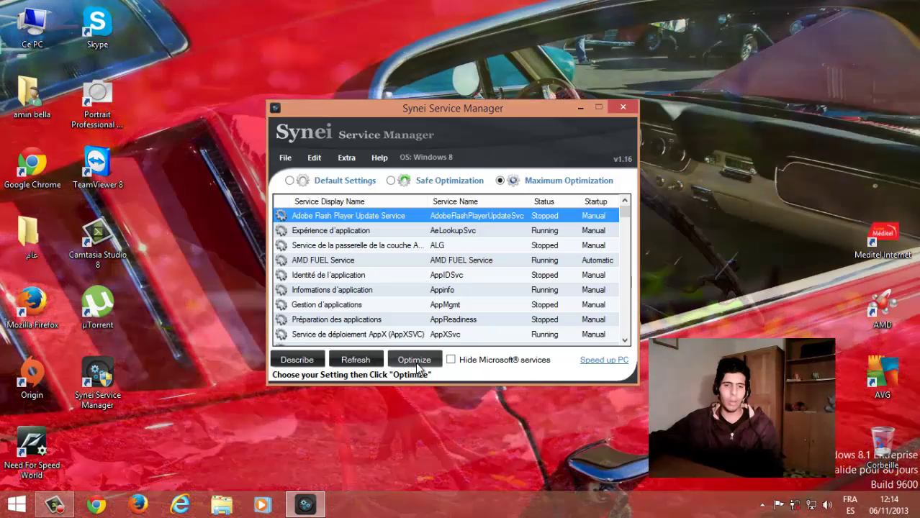
{"action": "left_click", "coordinate": [417, 361]}
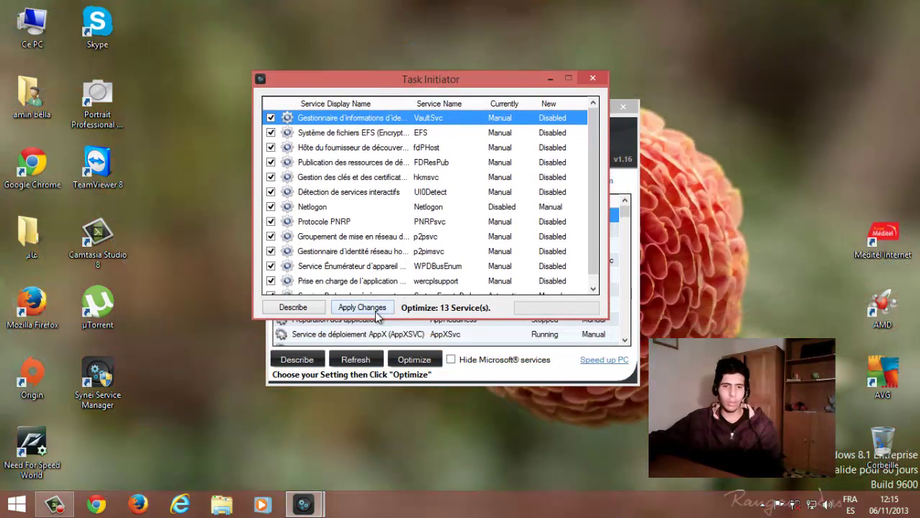
{"action": "left_click", "coordinate": [370, 312]}
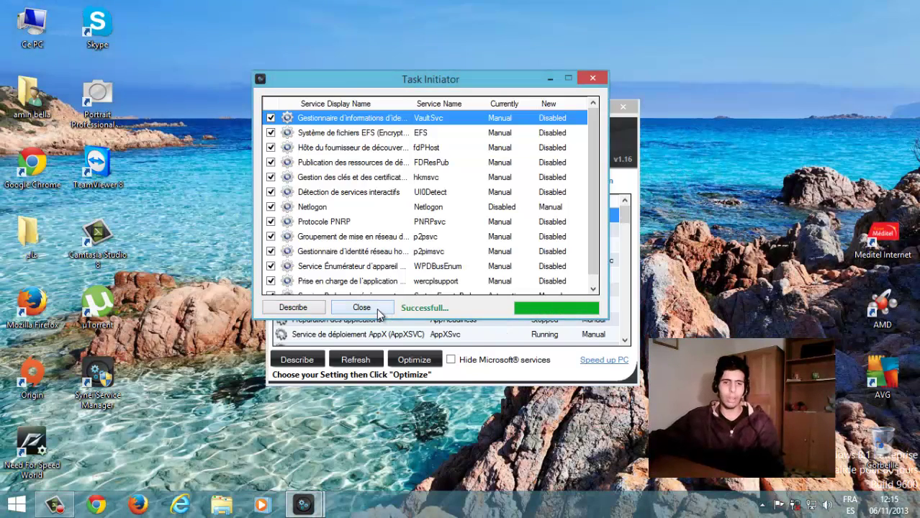
Close the finished task window, restore the Windows services with Default Settings by applying all proposed changes, and close the task window again
{"action": "left_click", "coordinate": [378, 311]}
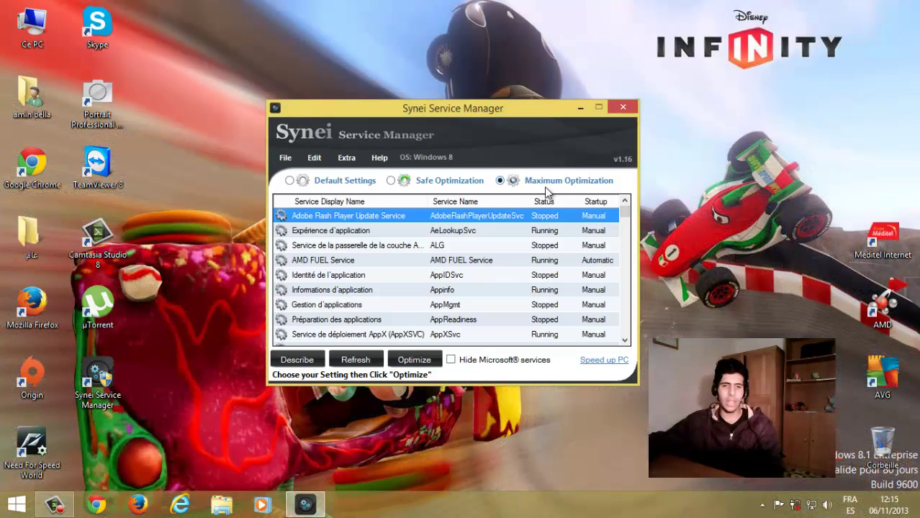
{"action": "left_click", "coordinate": [298, 182]}
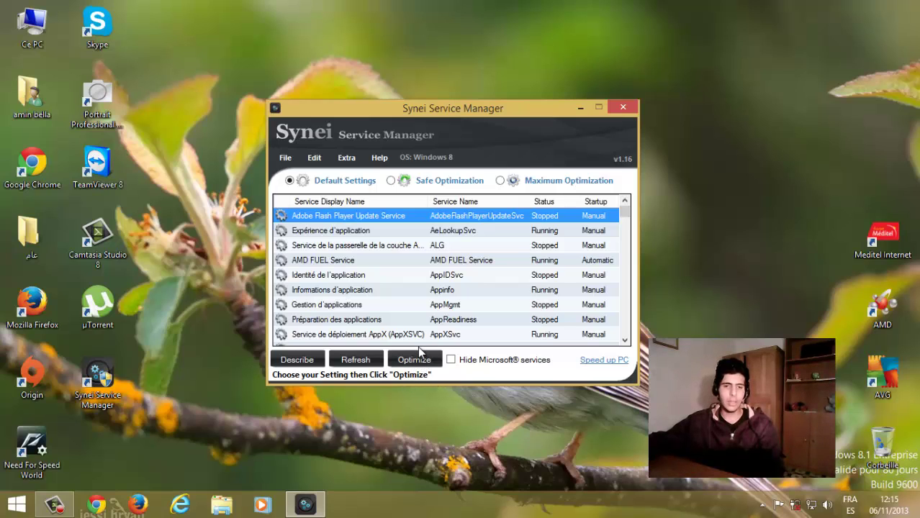
{"action": "left_click", "coordinate": [408, 354]}
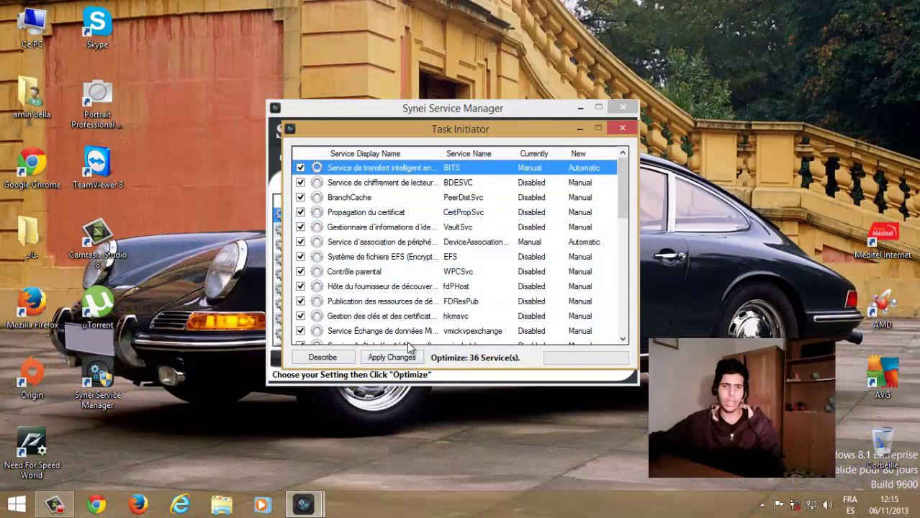
{"action": "left_click", "coordinate": [395, 358]}
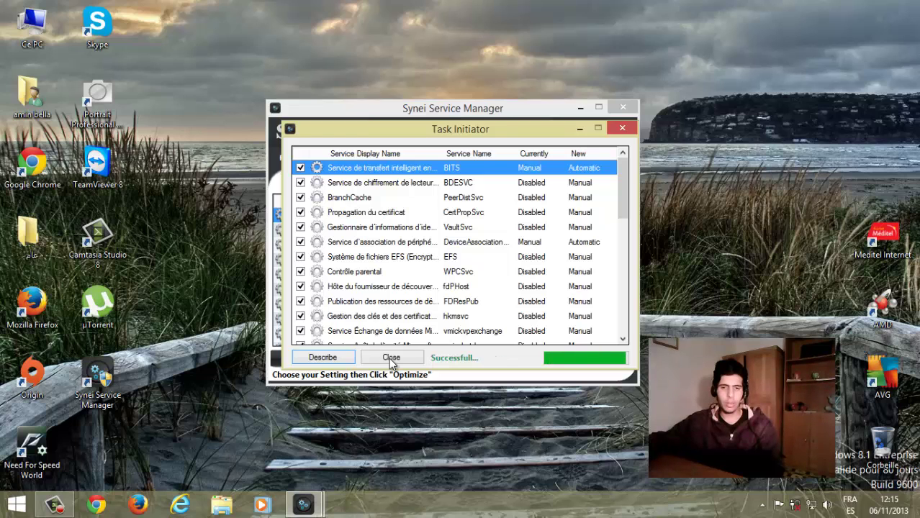
{"action": "left_click", "coordinate": [391, 359]}
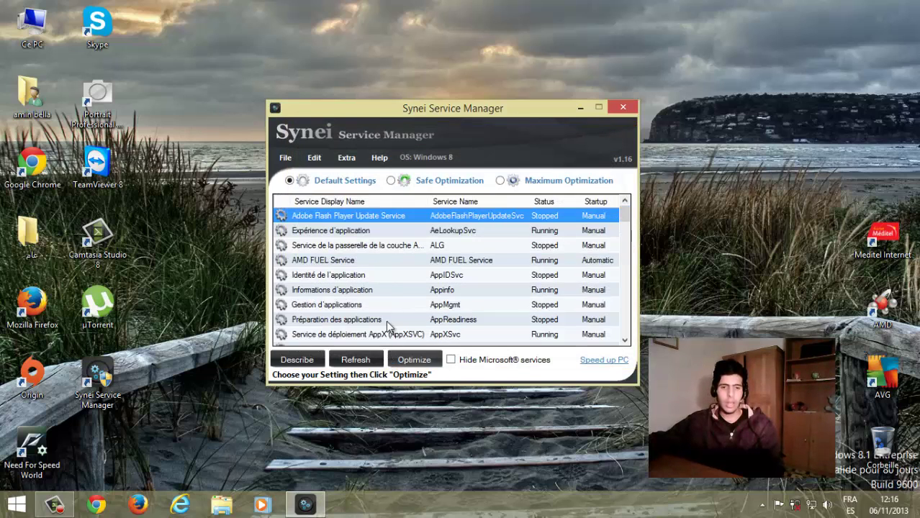
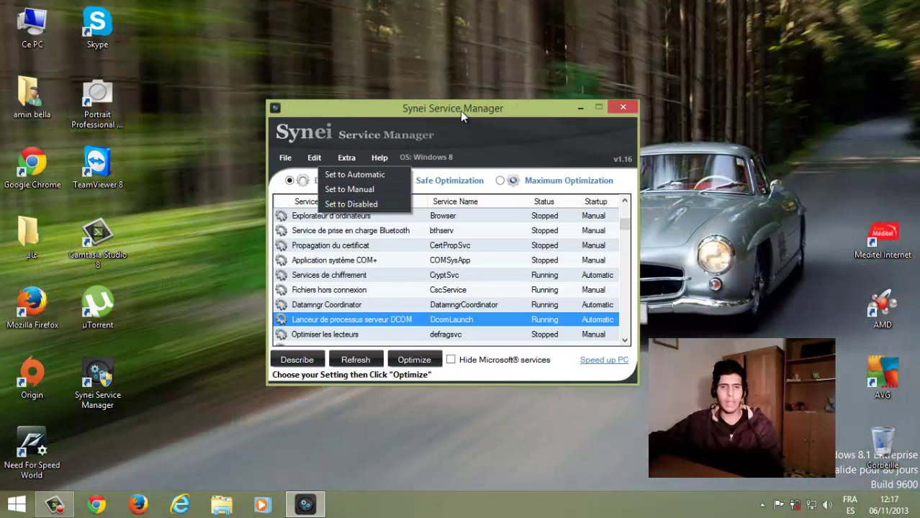
Close Synei Service Manager and refresh the desktop several times
{"action": "left_click_drag", "start_coordinate": [461, 113], "coordinate": [531, 115]}
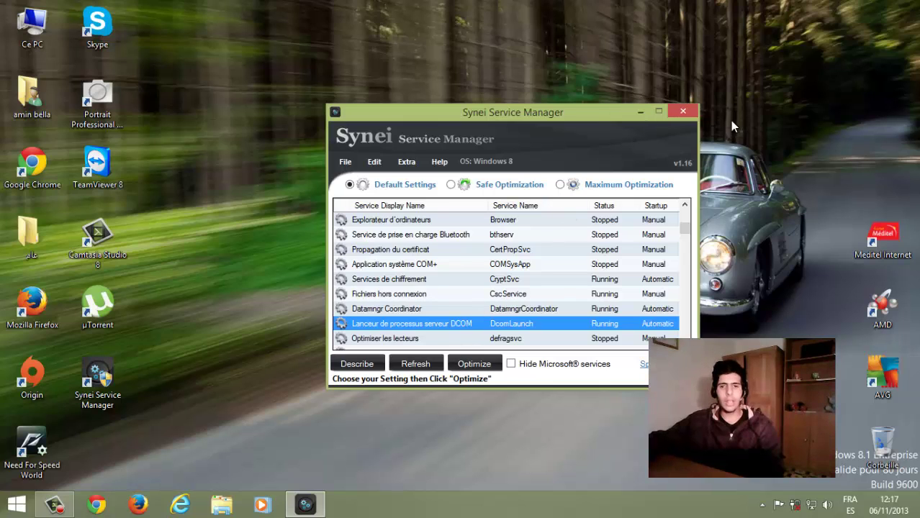
{"action": "left_click", "coordinate": [690, 112]}
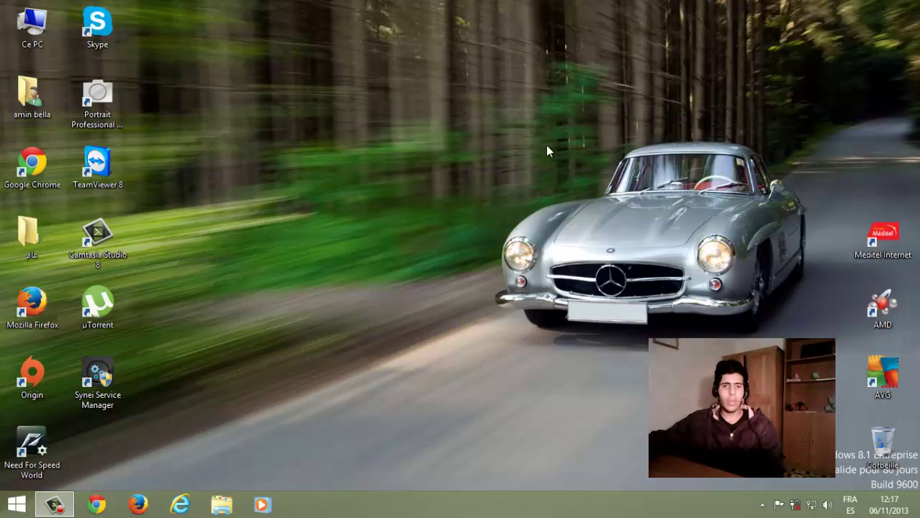
{"action": "right_click", "coordinate": [518, 123]}
{"action": "left_click", "coordinate": [542, 178]}
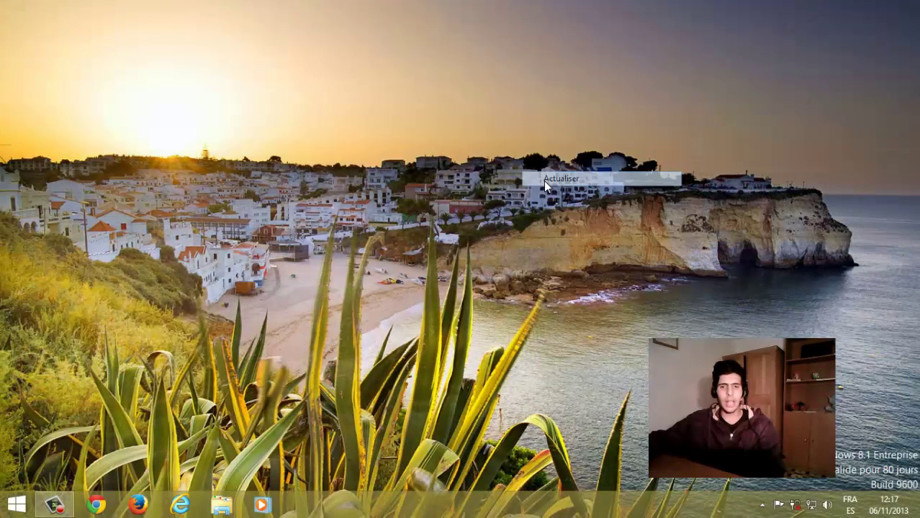
{"action": "right_click", "coordinate": [442, 190]}
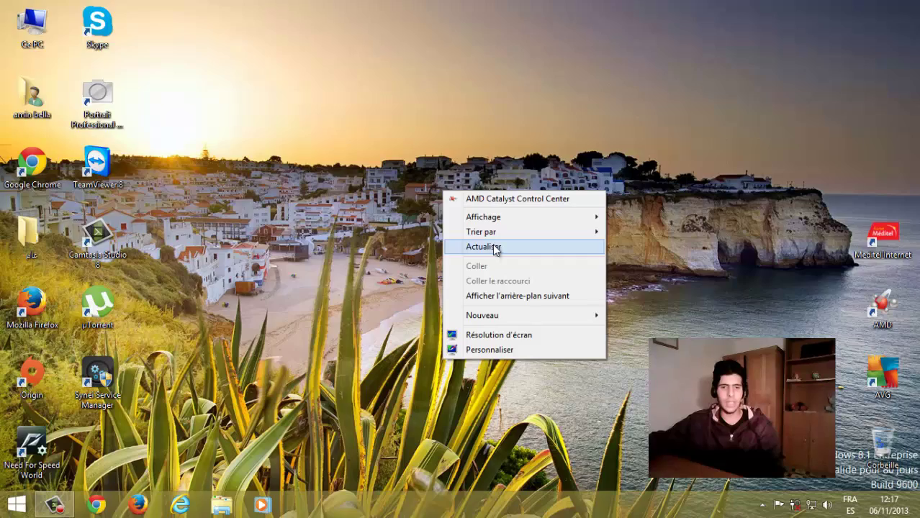
{"action": "left_click", "coordinate": [494, 249]}
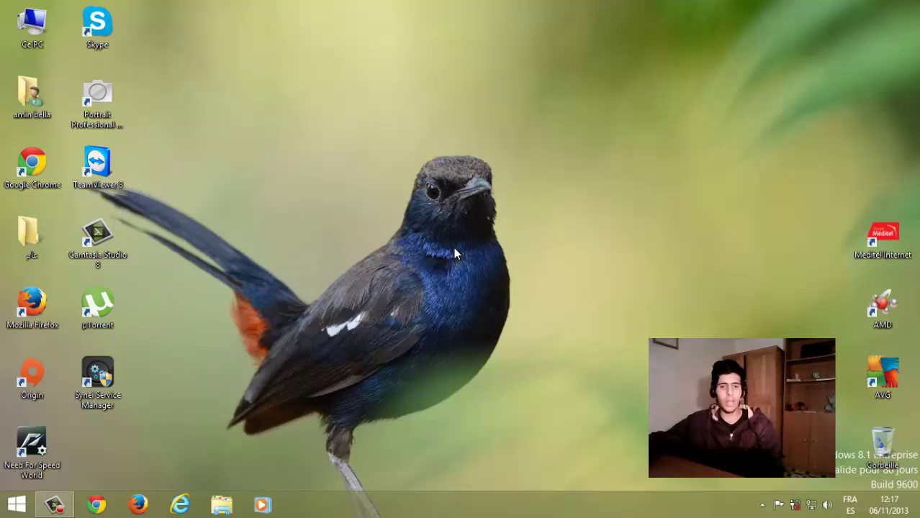
{"action": "left_click_drag", "start_coordinate": [454, 247], "coordinate": [597, 364]}
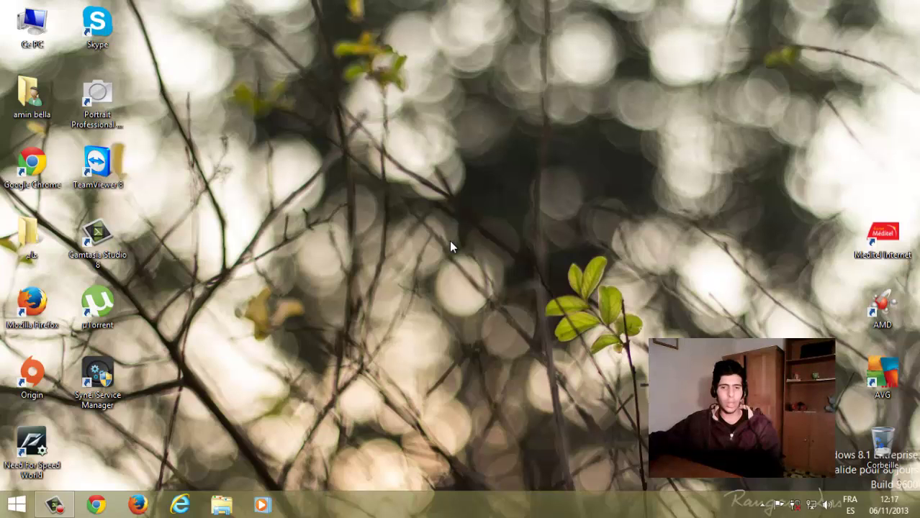
{"action": "right_click", "coordinate": [449, 240]}
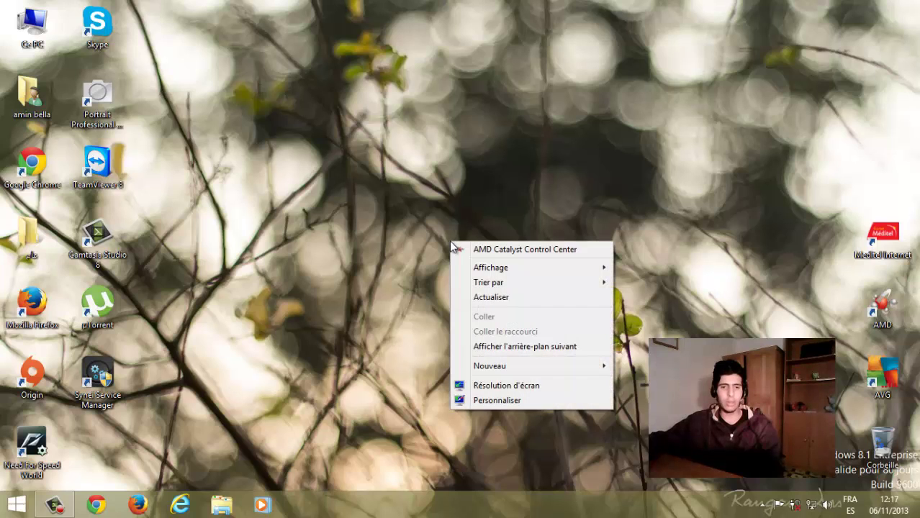
{"action": "left_click", "coordinate": [497, 299]}
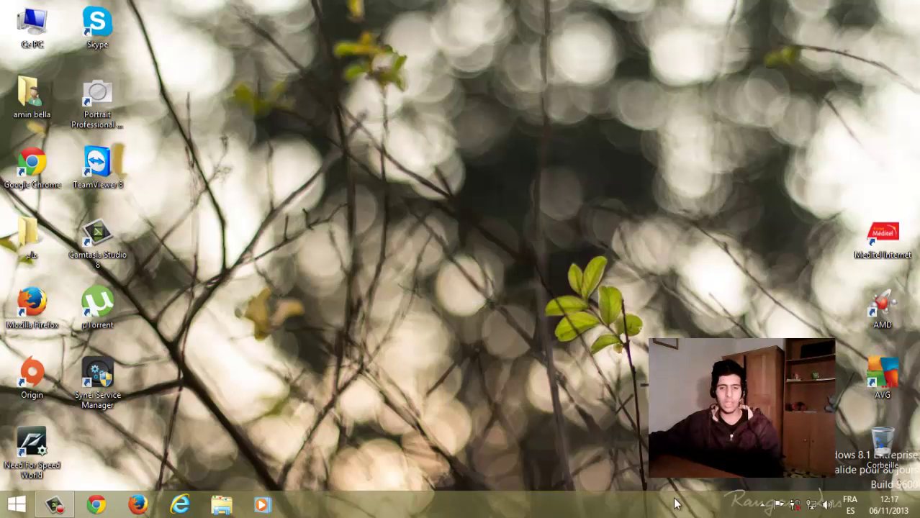
{"action": "left_click", "coordinate": [54, 504]}
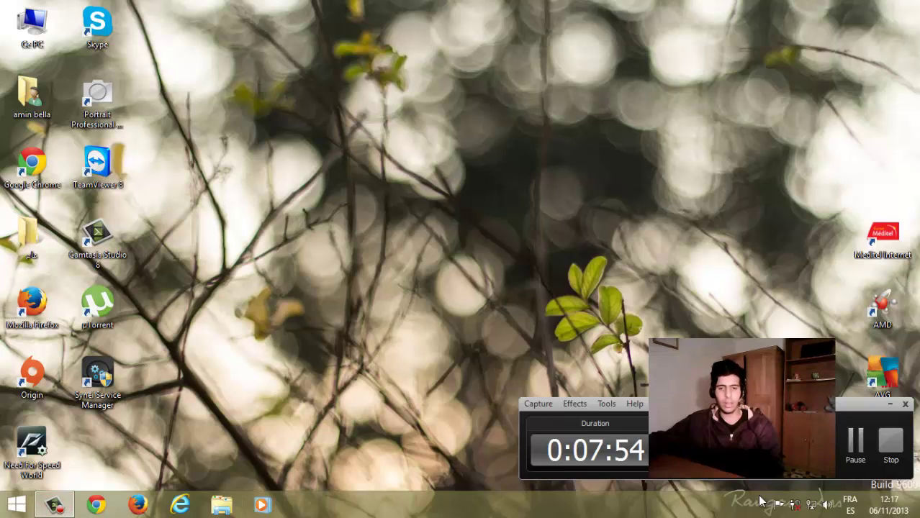
{"action": "left_click", "coordinate": [889, 441]}
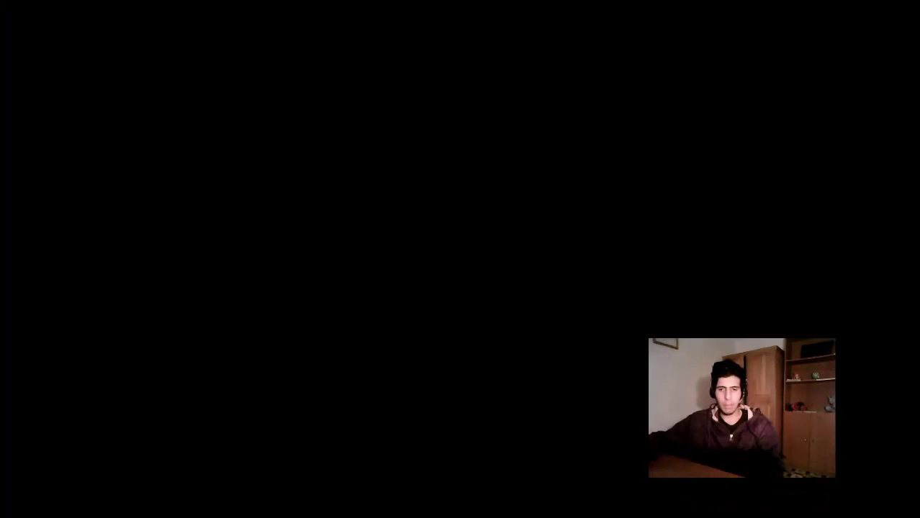